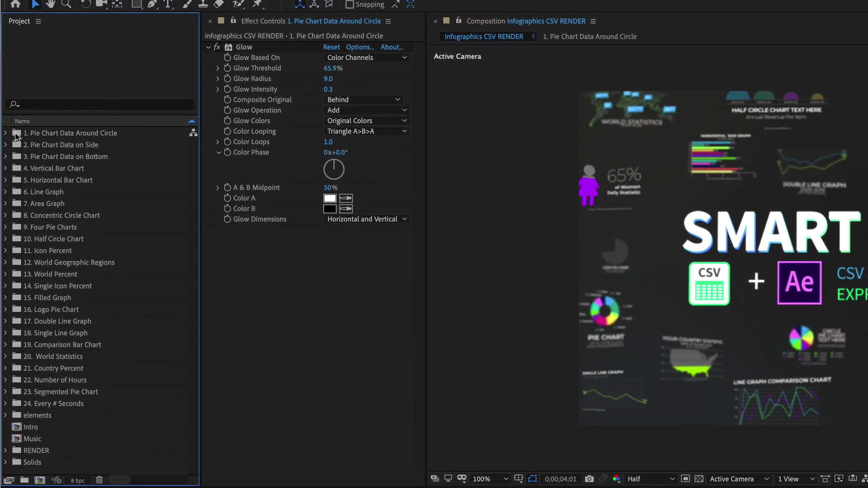
Expand the 1. Pie Chart Data Around Circle folder, select its comp, and widen the timeline view
left_click(6, 133)
left_click(90, 157)
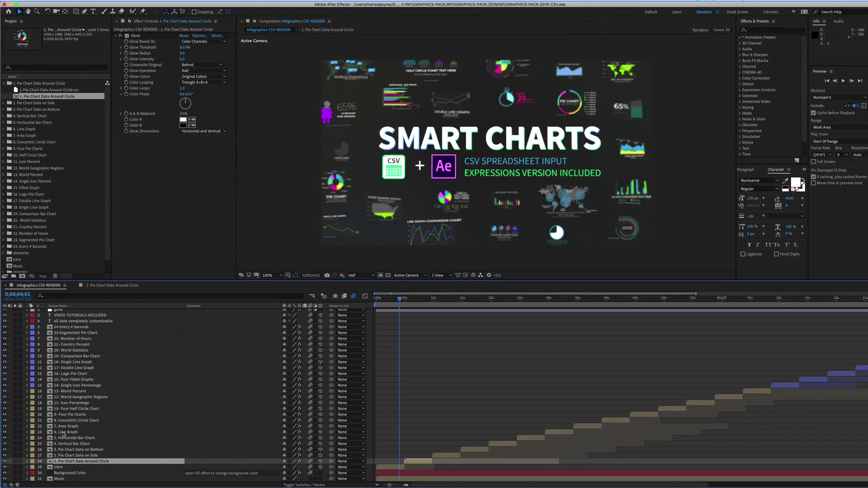
left_click_drag(389, 485, 384, 485)
Inspect the Background Color layer's colour setting without changing it
left_click(72, 473)
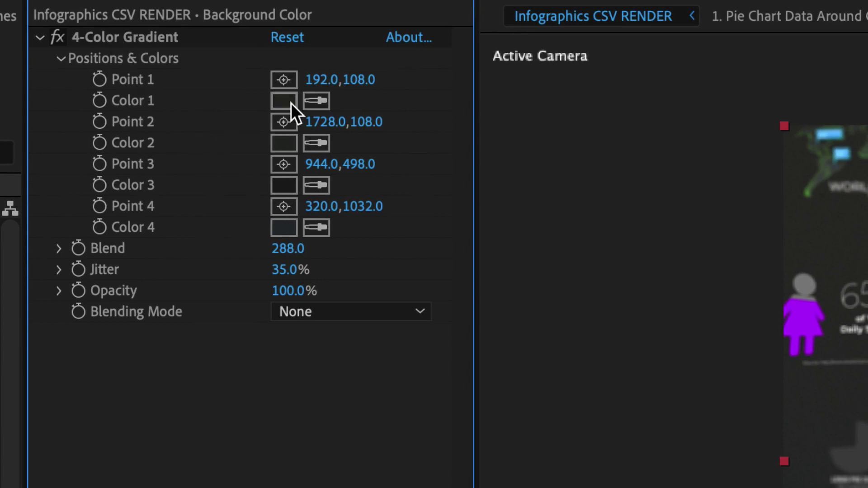
left_click(284, 101)
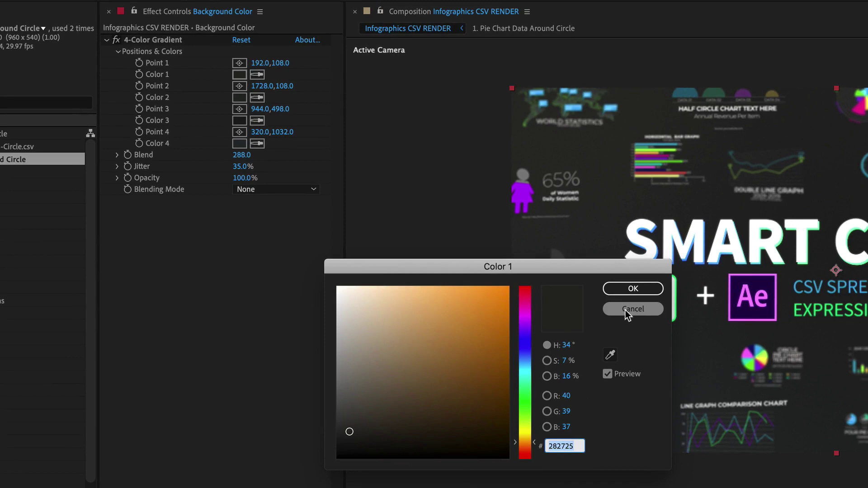
left_click(626, 310)
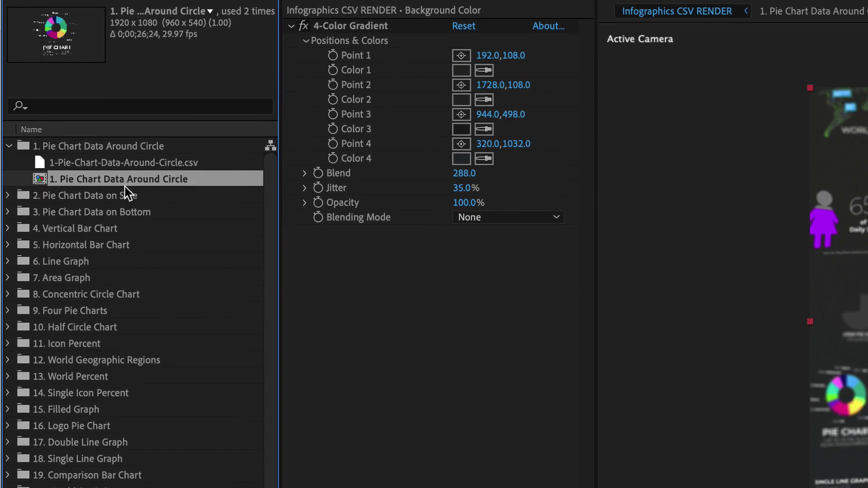
Open the Pie Chart Data Around Circle comp, select its CSV layer, and switch to Excel
double_click(123, 179)
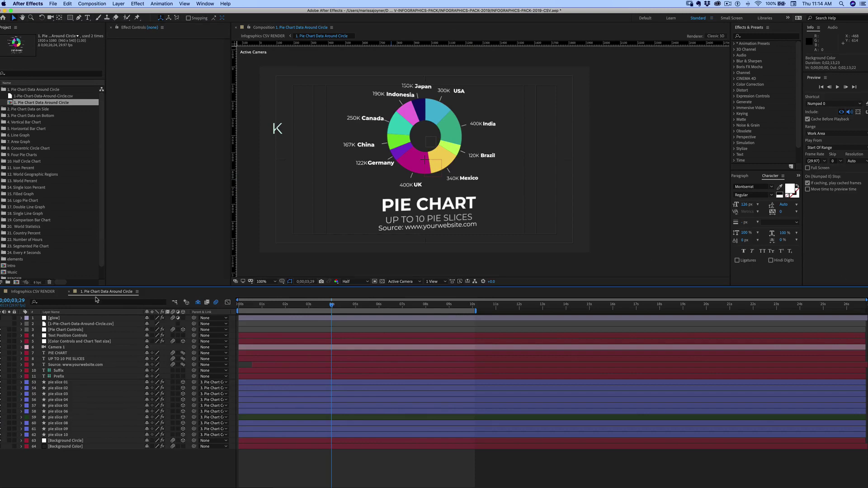
left_click(80, 324)
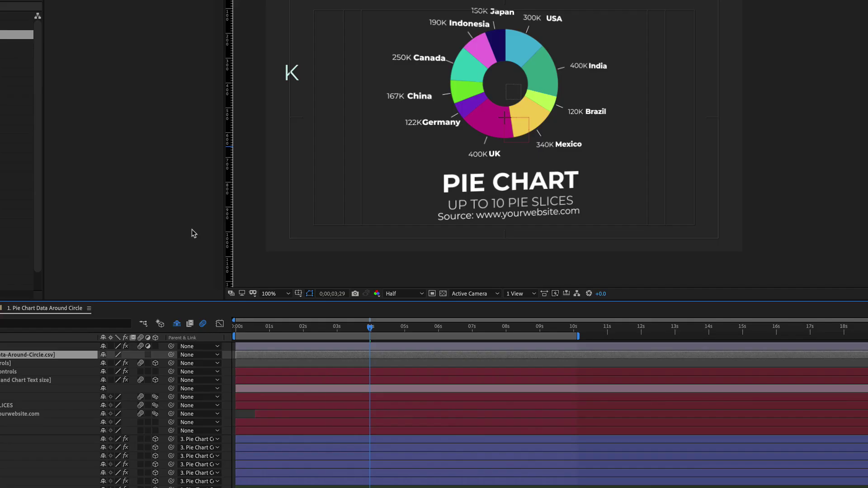
key("super+Tab")
key("super+Tab")
key("super+Tab")
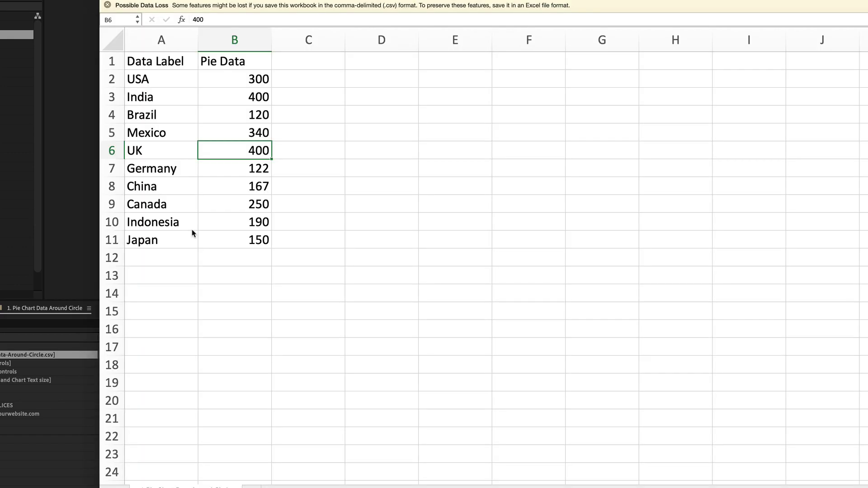
left_click(247, 76)
left_click(289, 58)
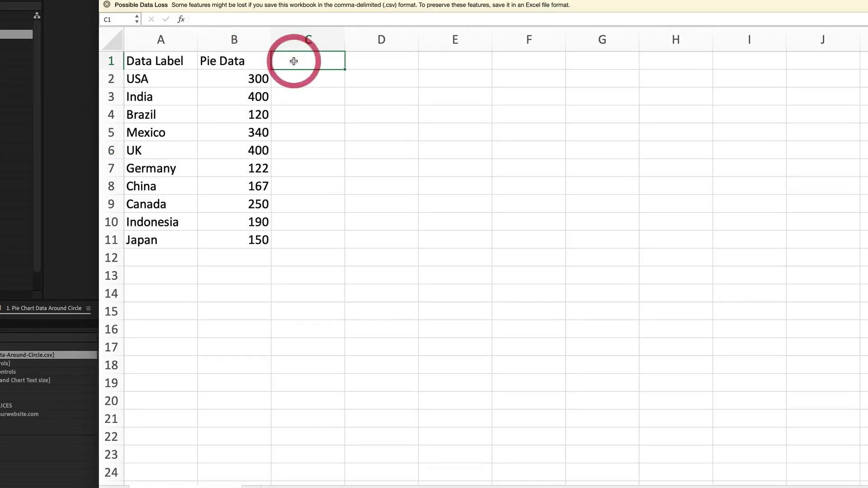
left_click(162, 62)
mouse_move(162, 63)
left_mouse_down()
mouse_move(227, 59)
mouse_move(218, 58)
left_mouse_up()
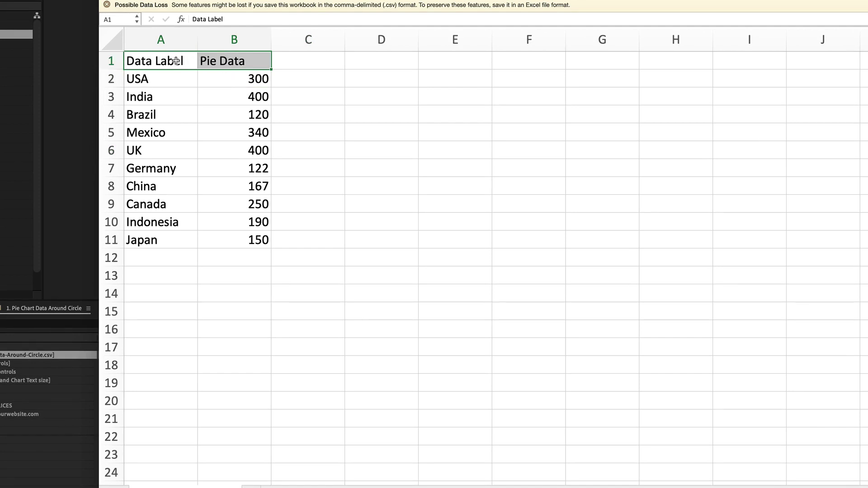
left_click(170, 82)
left_click(155, 254)
Set the Pie Data values for UK through Japan (B6–B11) to 0
left_click(231, 156)
type("0")
key("BackSpace")
type("0")
key("Return")
type("0")
key("Return")
type("0")
key("Return")
type("0")
key("Return")
type("0")
key("Return")
type("0")
Check the USA, India, Brazil and Mexico values, save the CSV, and return to After Effects
left_click(264, 78)
left_click(260, 94)
left_click(259, 114)
left_click(258, 133)
key("super+s")
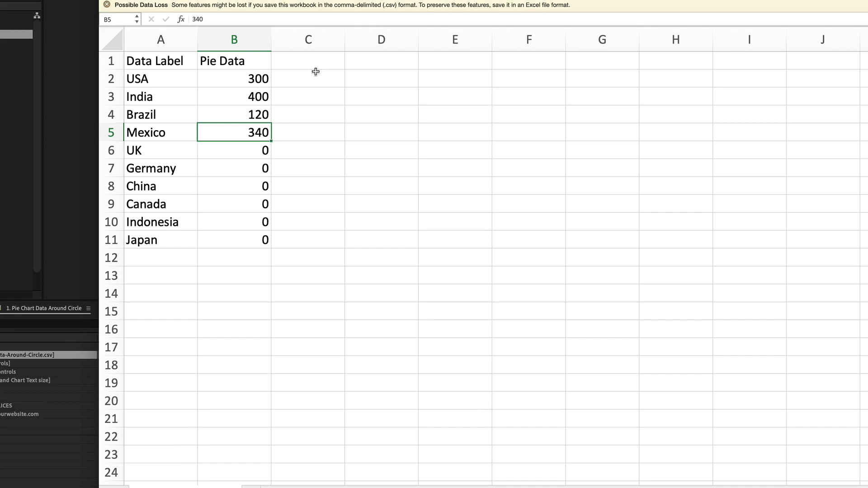
left_click(68, 110)
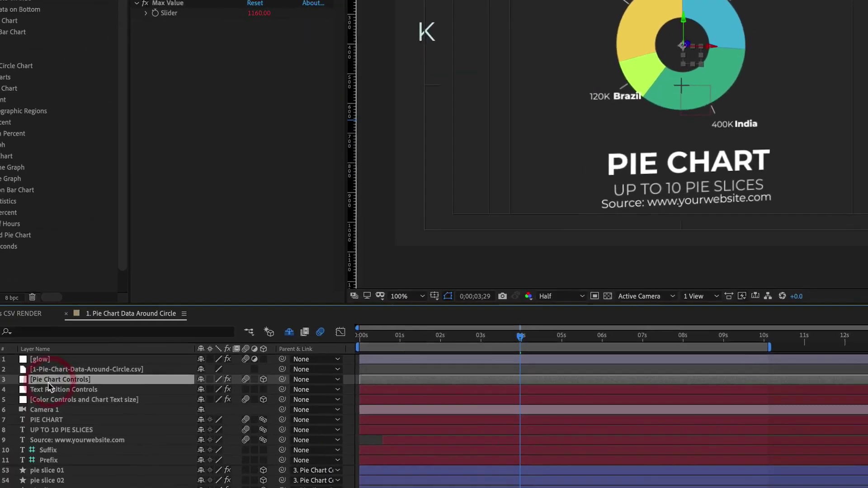
Set Number of data sets on the Pie Chart Controls layer to 4
left_click(93, 373)
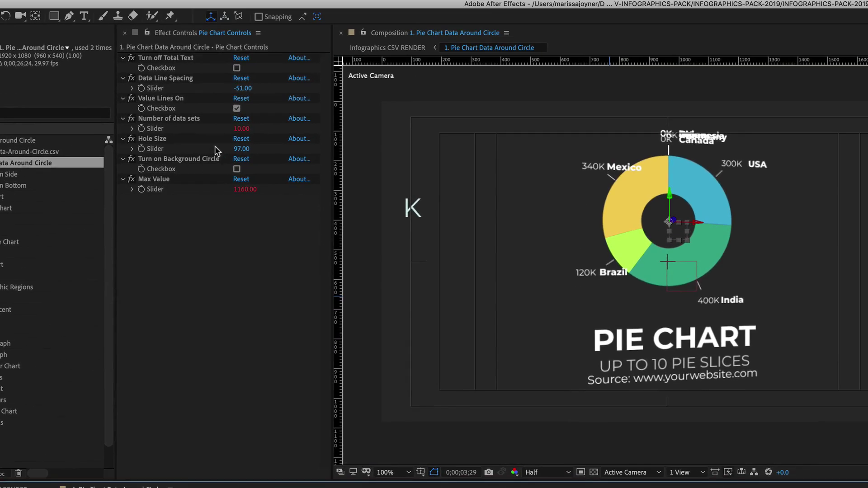
left_click(157, 118)
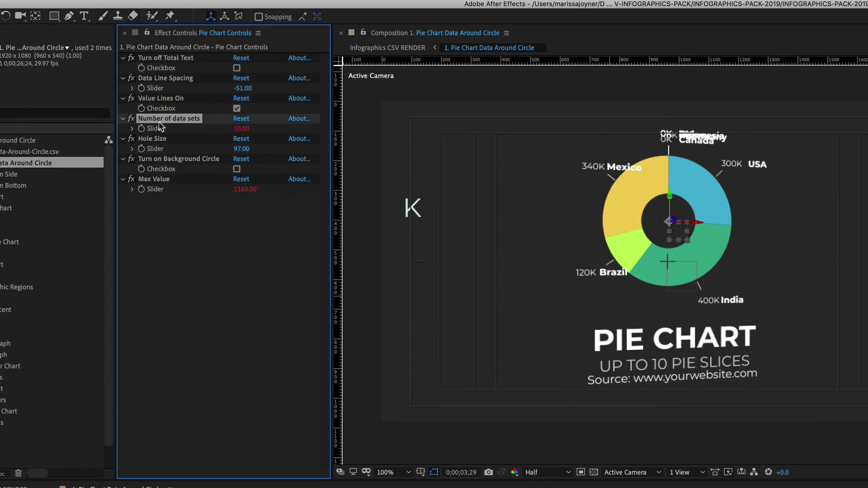
left_click(241, 129)
type("4")
key("Return")
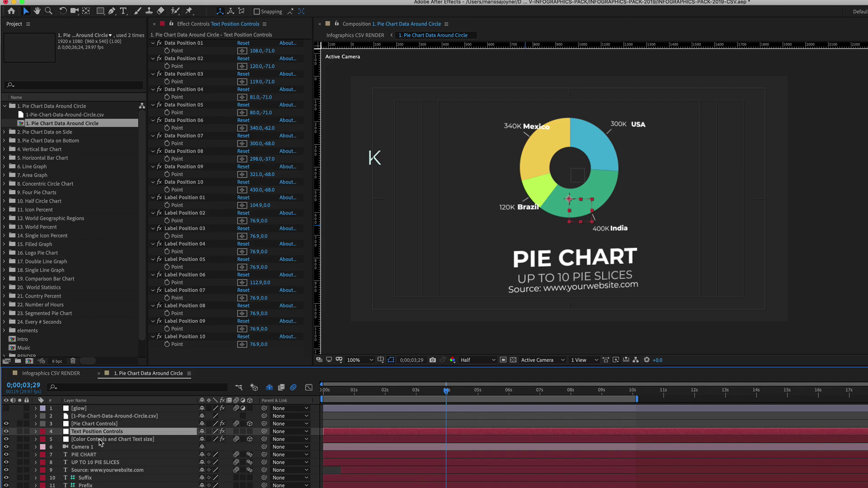
Inspect the control layers and toggle Turn off Total Text to show the 1160K centre total
left_click(111, 440)
left_click(92, 433)
left_click(96, 425)
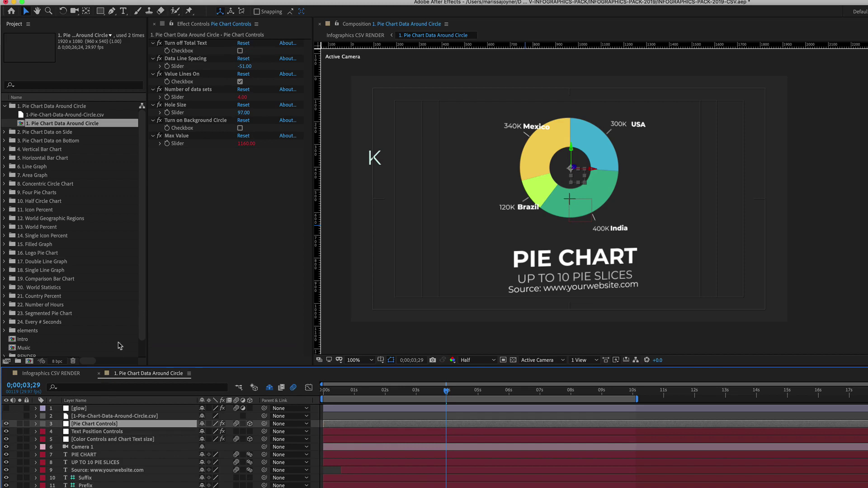
left_click(224, 85)
left_click(239, 51)
left_click(787, 126)
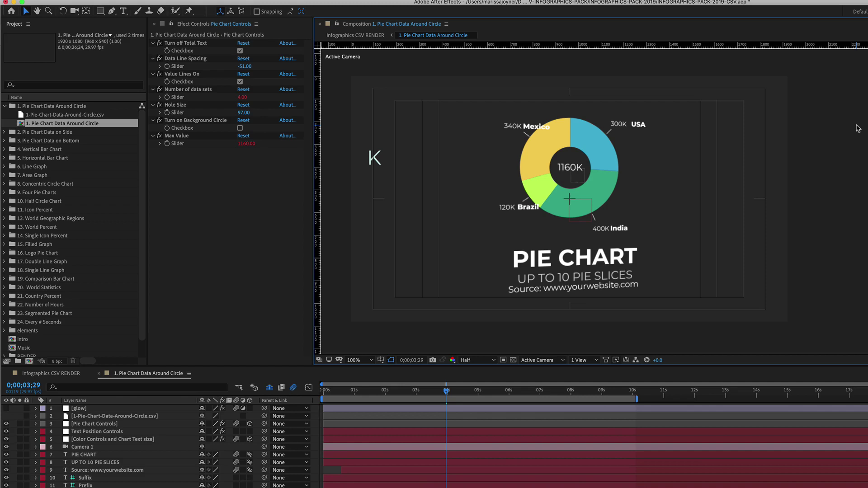
Hide the centre total again, then select the PIE CHART, data label and Prefix layers
left_click(240, 51)
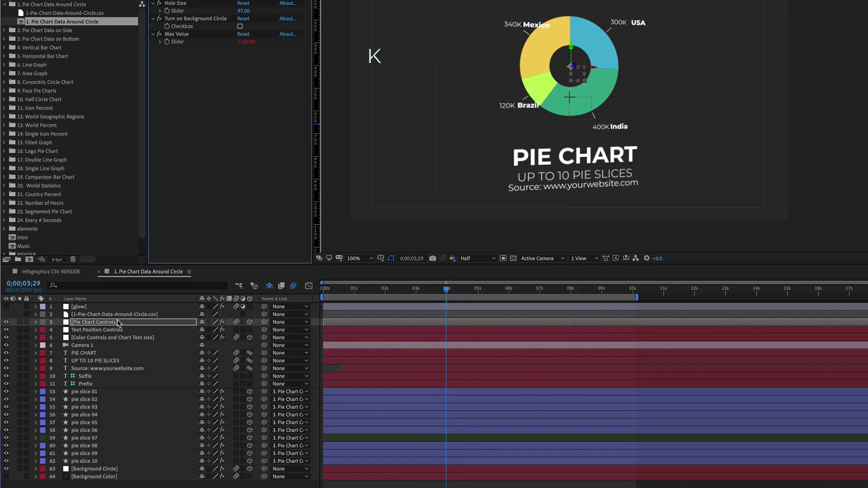
left_click(89, 353)
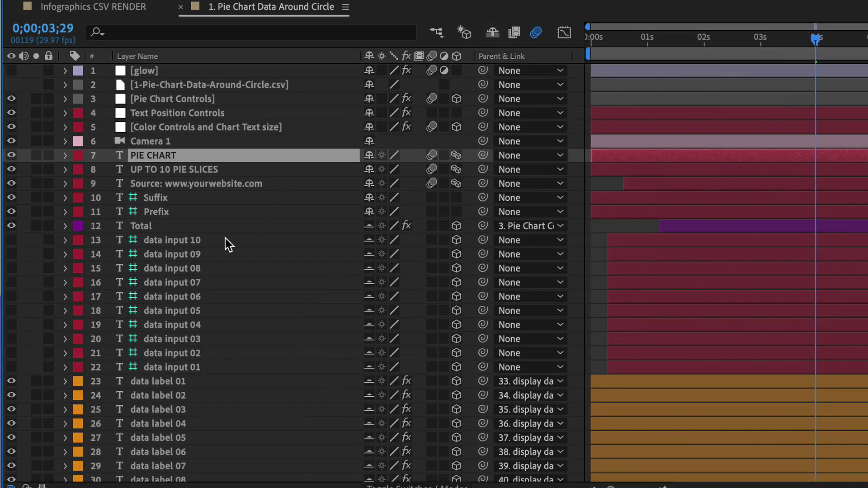
scroll(221, 93, "down", 4)
scroll(220, 93, "down", 3)
left_click(175, 99)
left_click(165, 366, "shift")
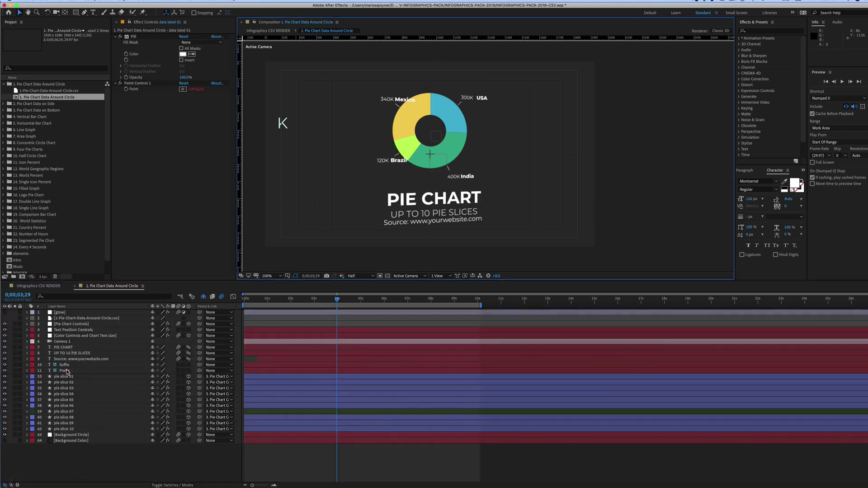
left_click(67, 372)
Change the Suffix text layer from K to m
left_click(65, 366)
double_click(66, 366)
key("Escape")
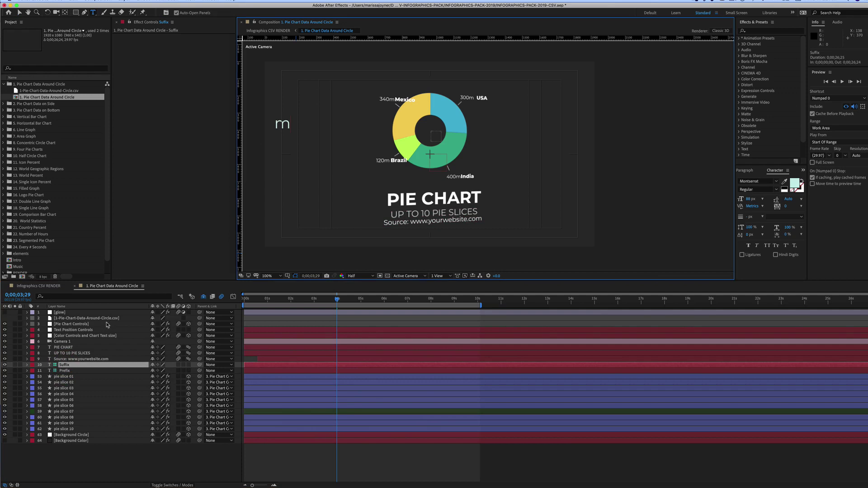
Type $ into the empty Prefix text layer so values show a dollar sign
left_click(65, 370)
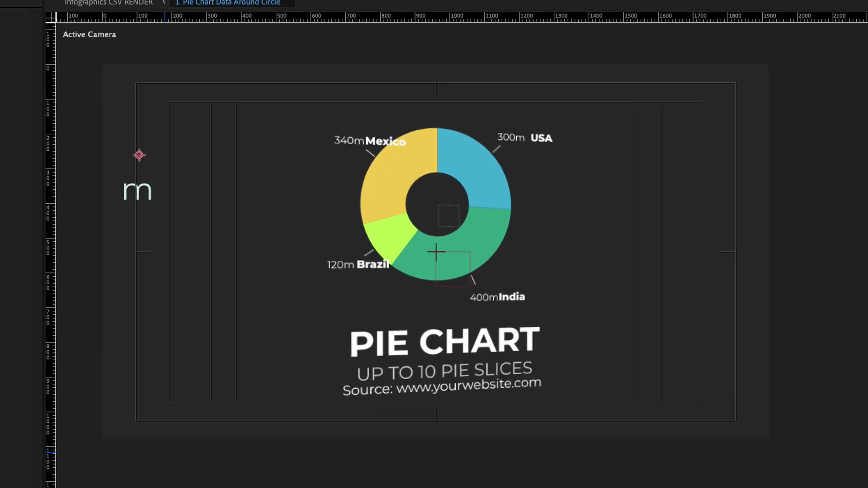
left_click(140, 147)
type("$")
key("Escape")
key("super+Tab")
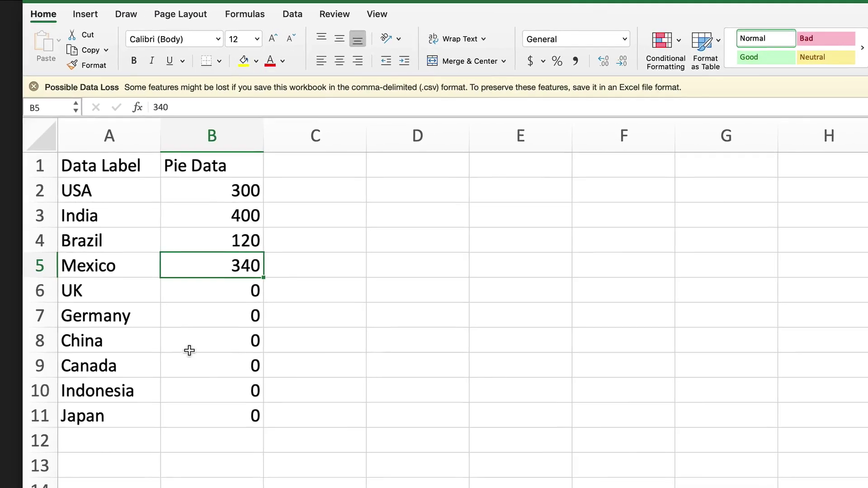
Replace the A2–A5 country names with Cats, Dogs, Birds and Snakes
left_click(120, 188)
type("Cats")
key("Return")
type("Dogs")
key("Return")
type("Birds")
key("Return")
type("Snakes")
key("Return")
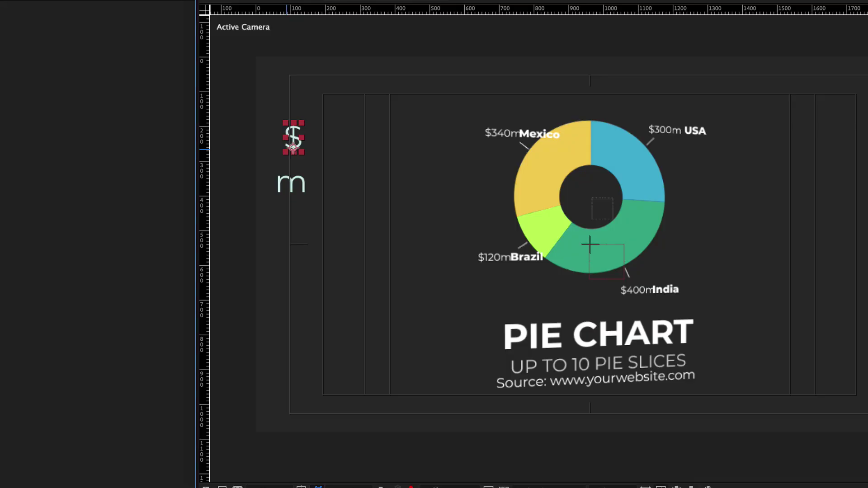
left_click(113, 369)
Refresh the chart to show the new labels, then select Your Country Here in 21. Country Percent
left_click(379, 461)
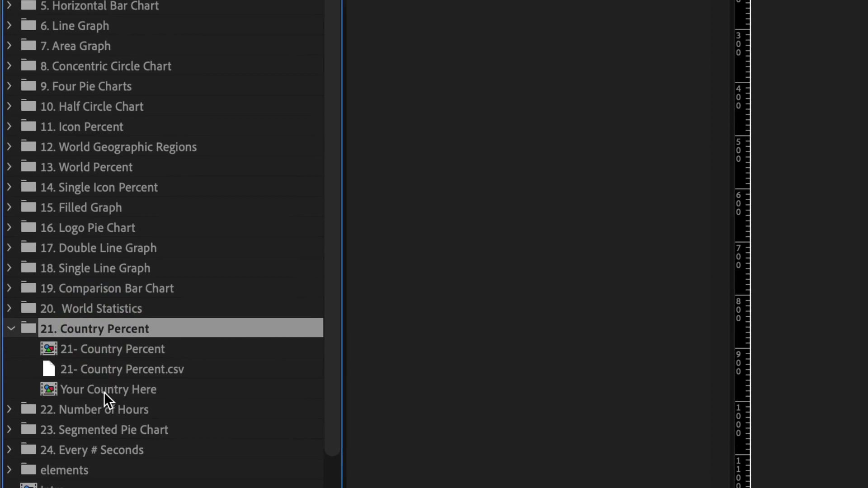
left_click(105, 390)
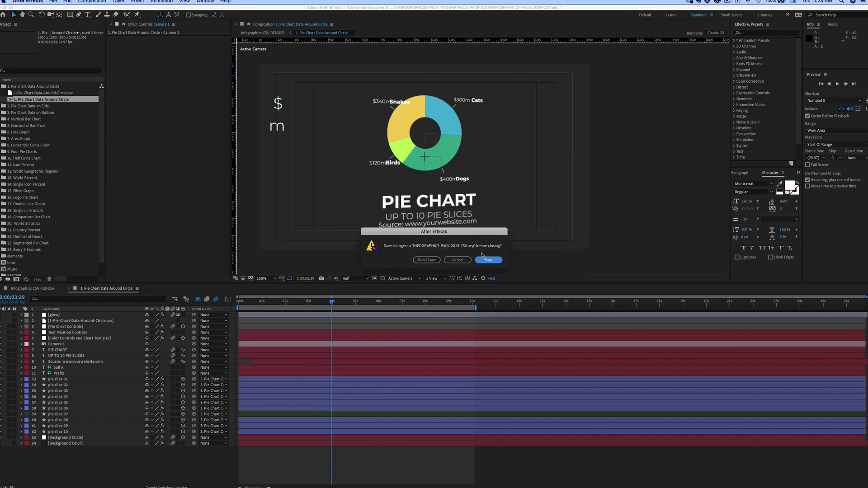
Close the CSV project without saving and open the Expressions project's Pie Chart Data Around Circle precomp
left_click(424, 260)
left_click(396, 478)
double_click(394, 478)
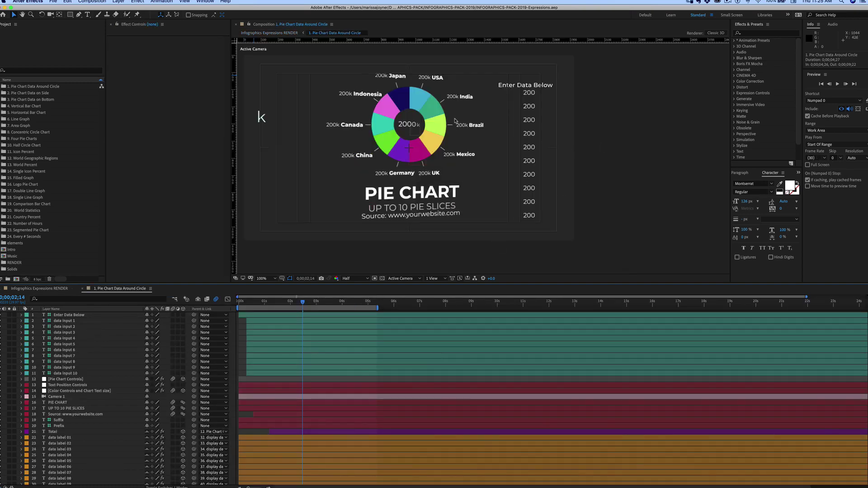